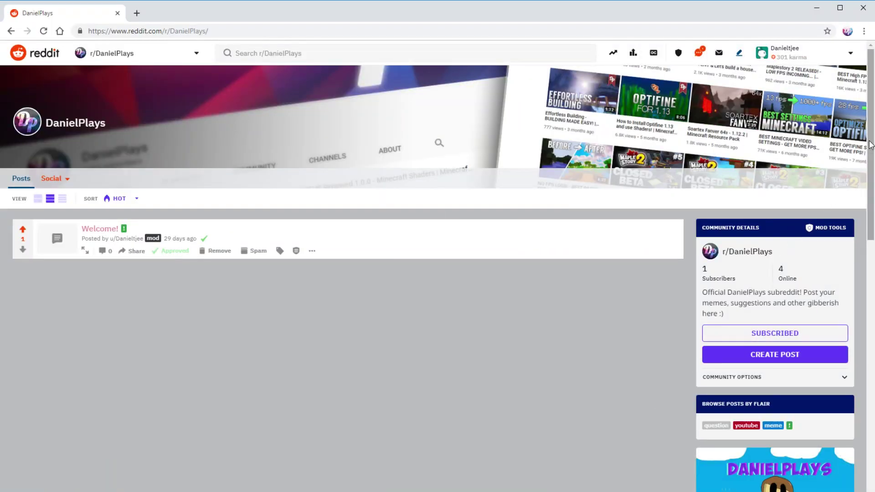
pyautogui.moveTo(870, 155); pyautogui.dragTo(872, 245)
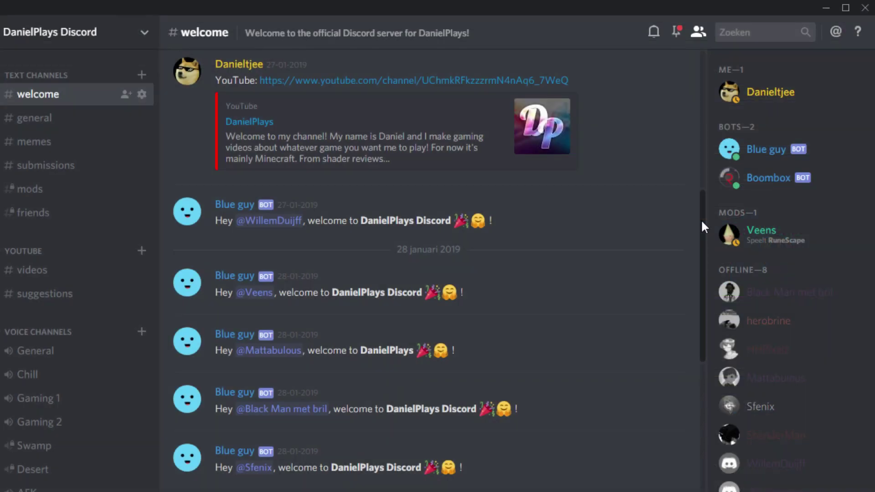
pyautogui.click(30, 122)
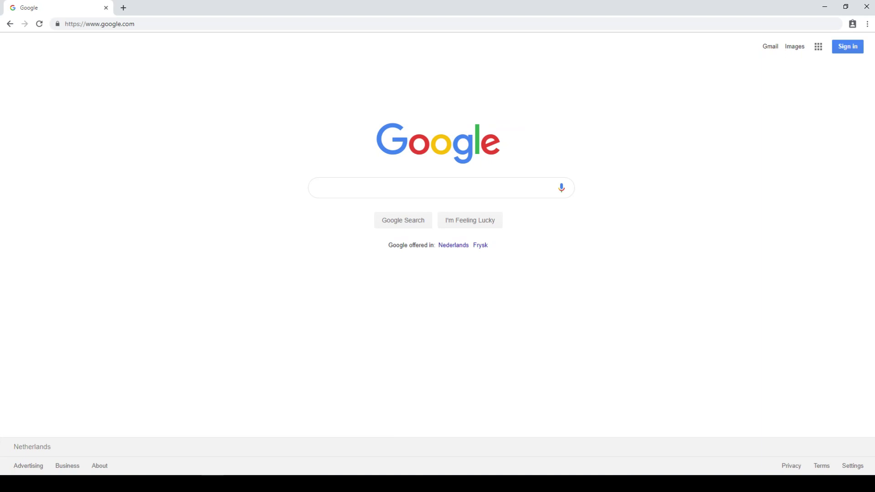
# Step: Search Google for "forge mod loader" and open the Minecraft Forge downloads site
pyautogui.write('forge mod loader')
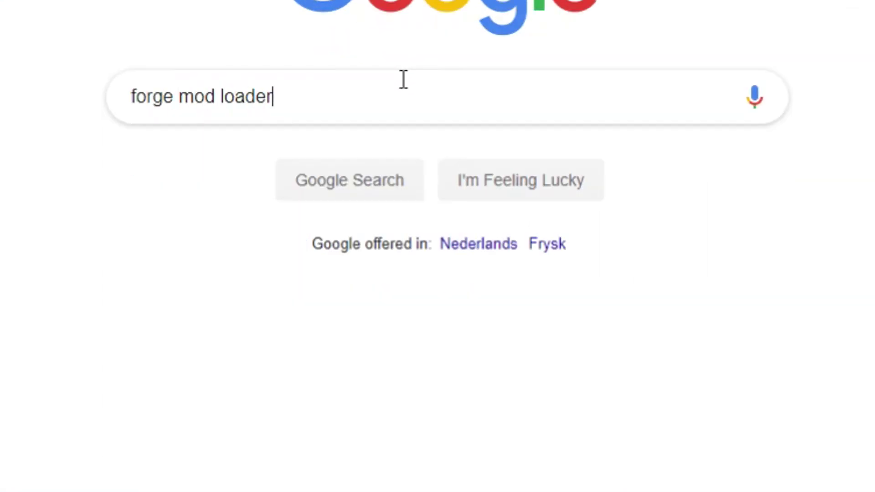
pyautogui.press('Return')
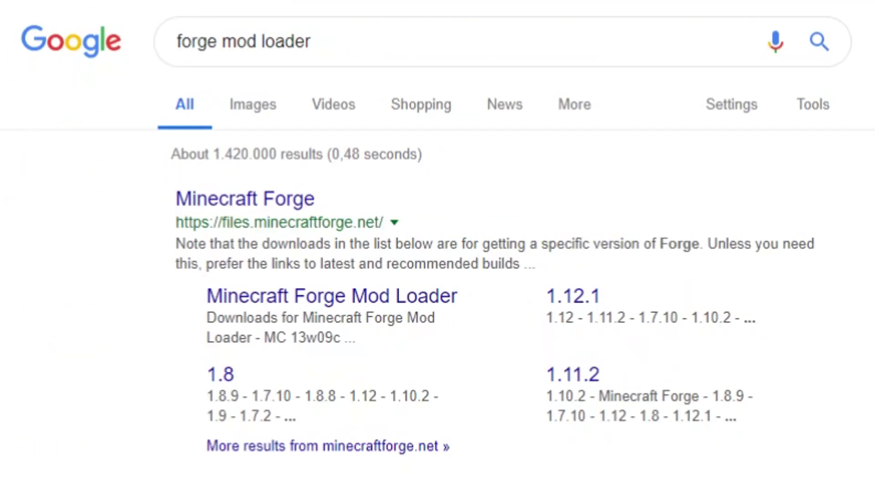
pyautogui.click(263, 212)
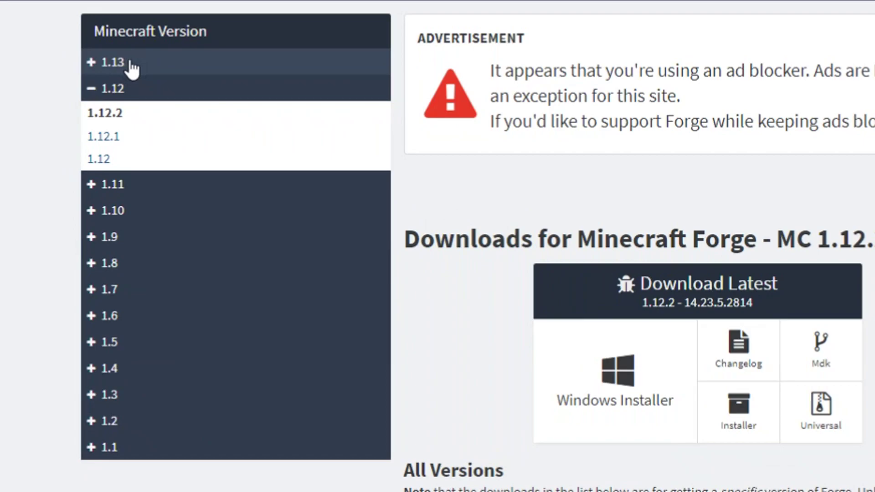
# Step: Download the latest Forge installer for Minecraft 1.13.2, skipping the advertisement page, and run the downloaded file
pyautogui.click(133, 69)
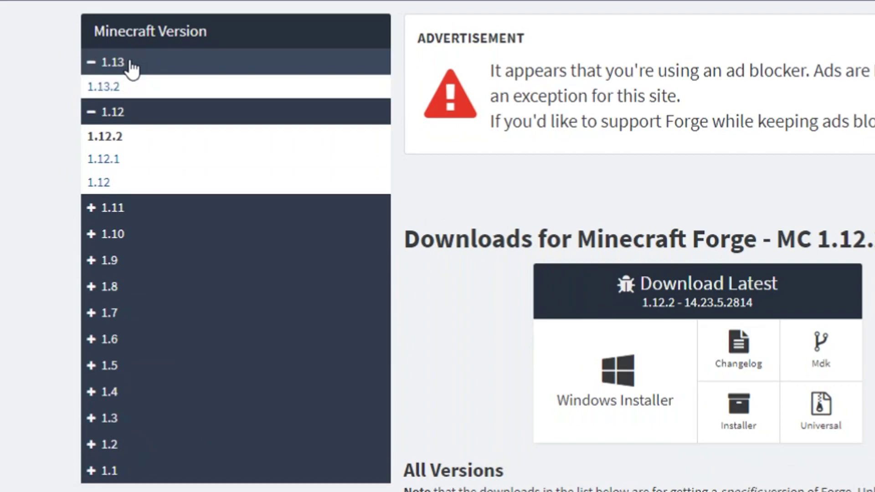
pyautogui.click(110, 86)
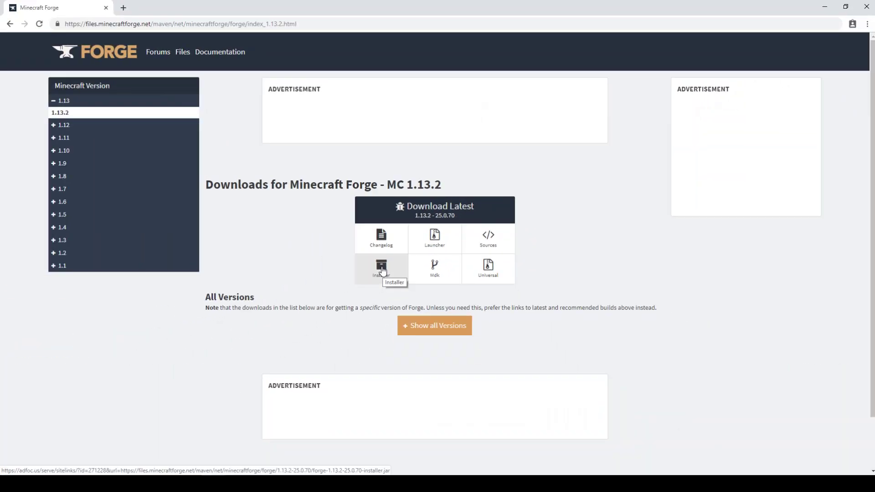
pyautogui.click(246, 362)
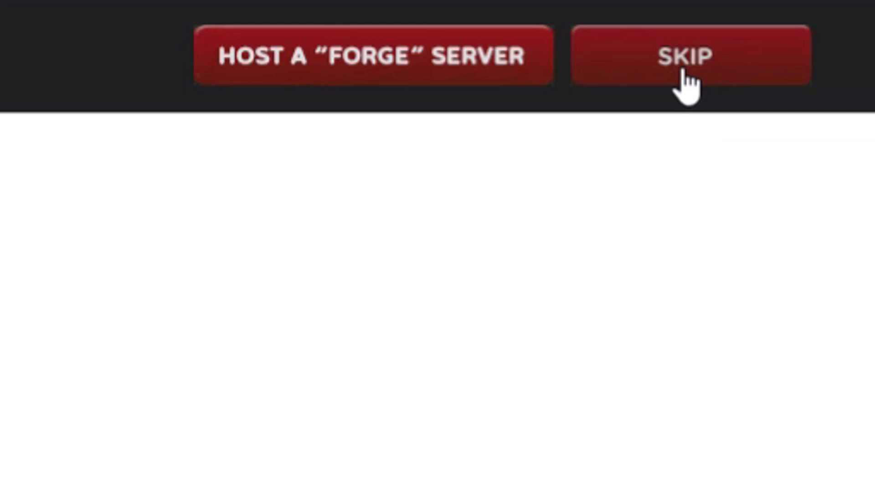
pyautogui.click(713, 78)
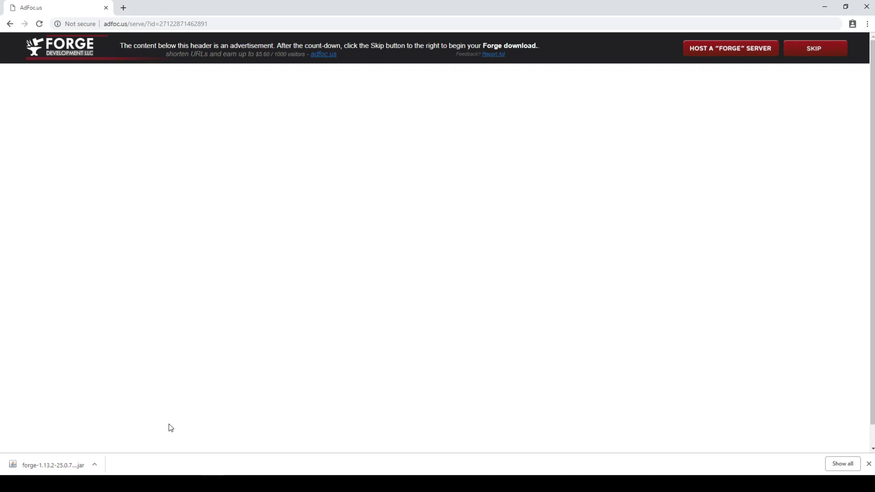
pyautogui.click(53, 465)
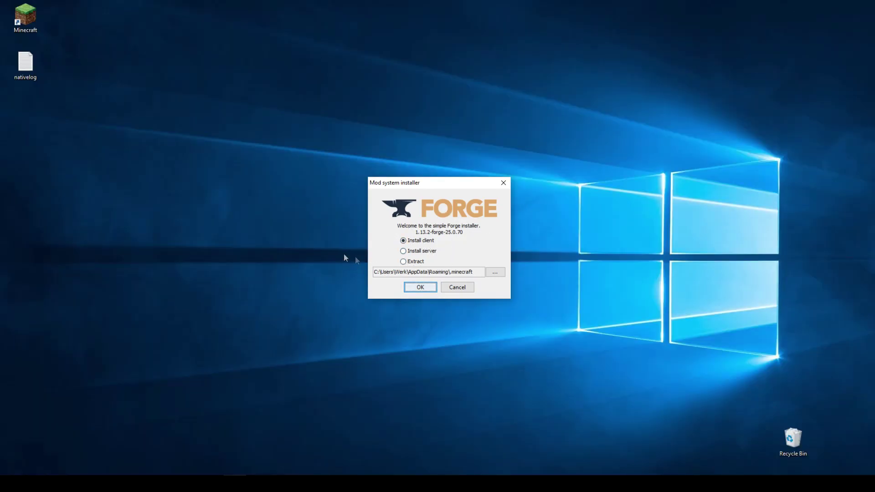
# Step: Run the 1.13.2 latest release once from the Minecraft Launcher, then quit the game from its title screen
pyautogui.click(32, 22)
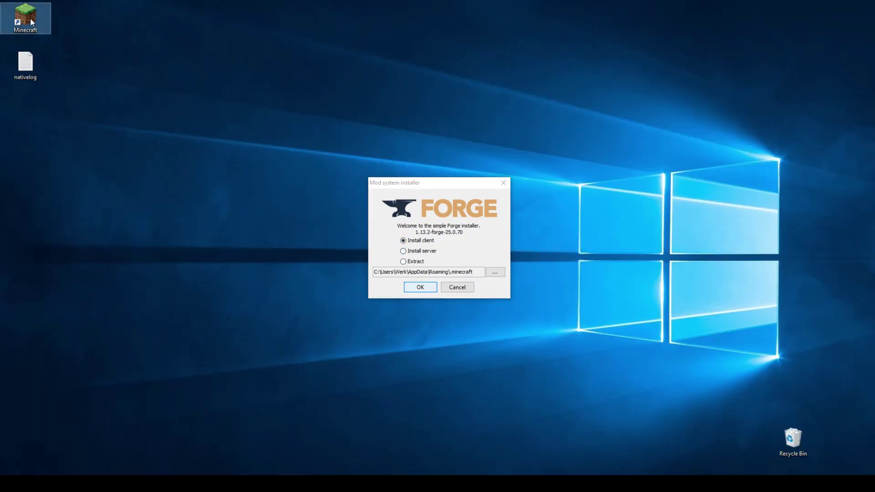
pyautogui.doubleClick(32, 22)
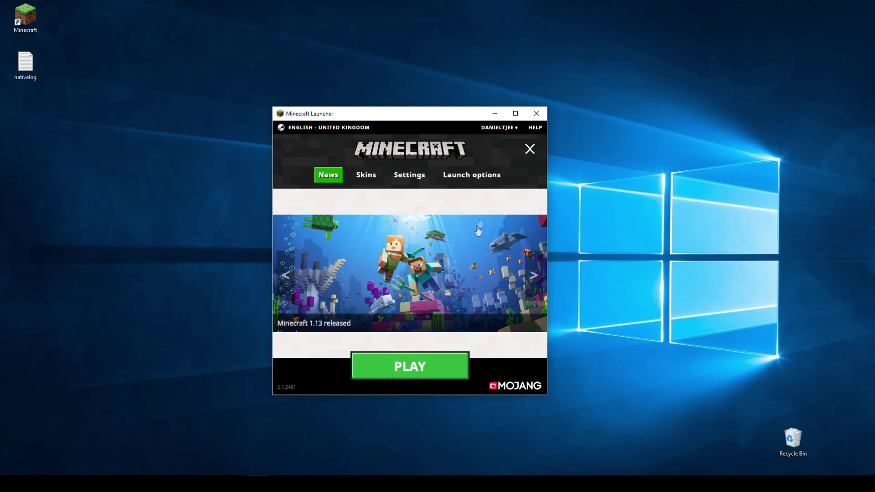
pyautogui.click(474, 179)
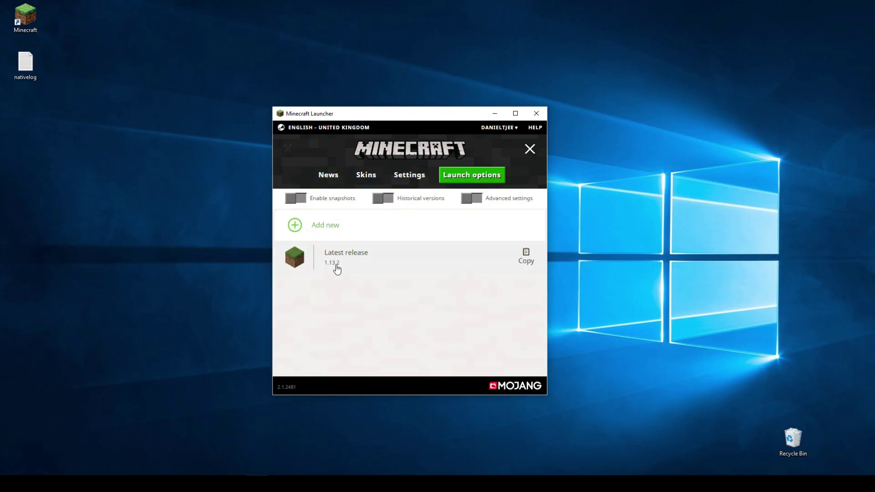
pyautogui.click(335, 176)
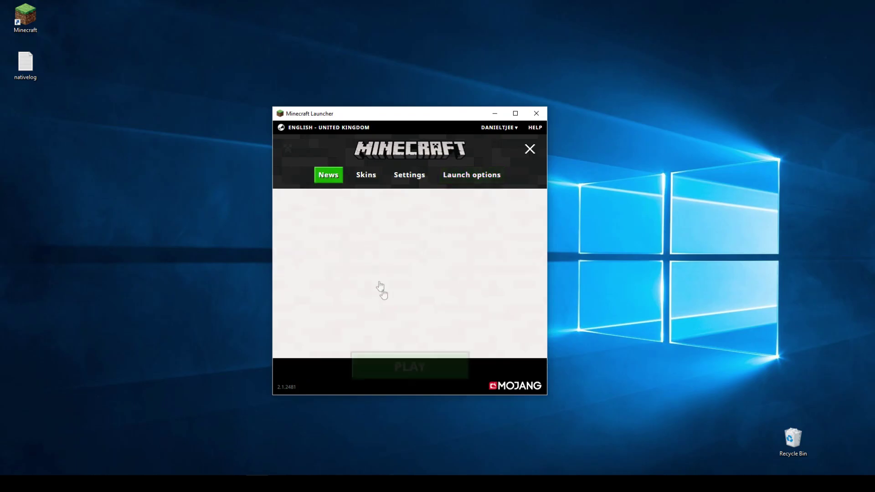
pyautogui.click(410, 368)
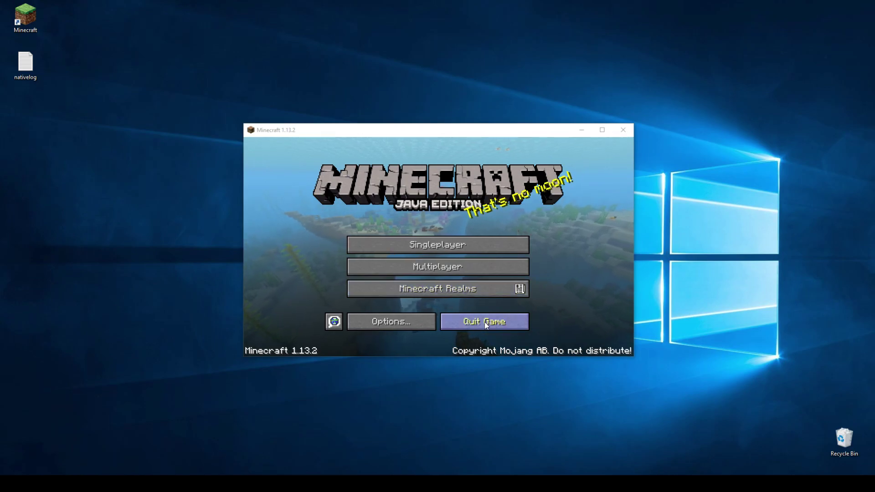
pyautogui.click(485, 322)
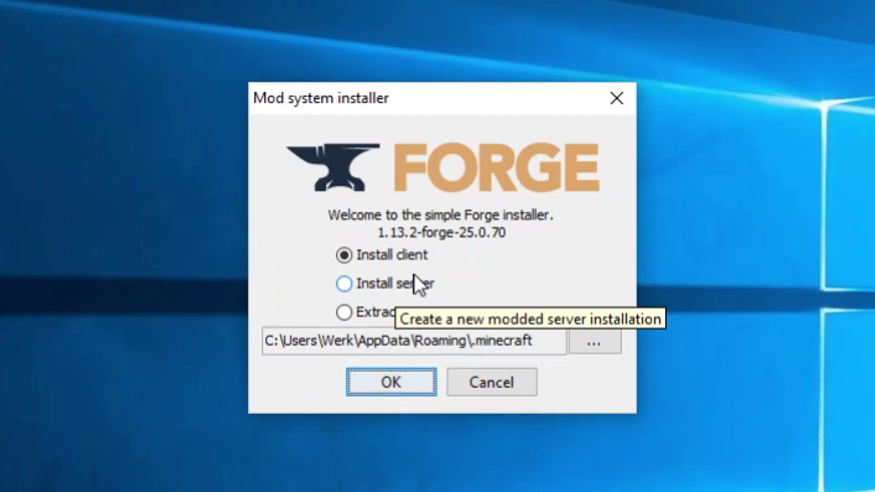
# Step: Install the Forge client into the default .minecraft folder and dismiss the completion message
pyautogui.click(382, 262)
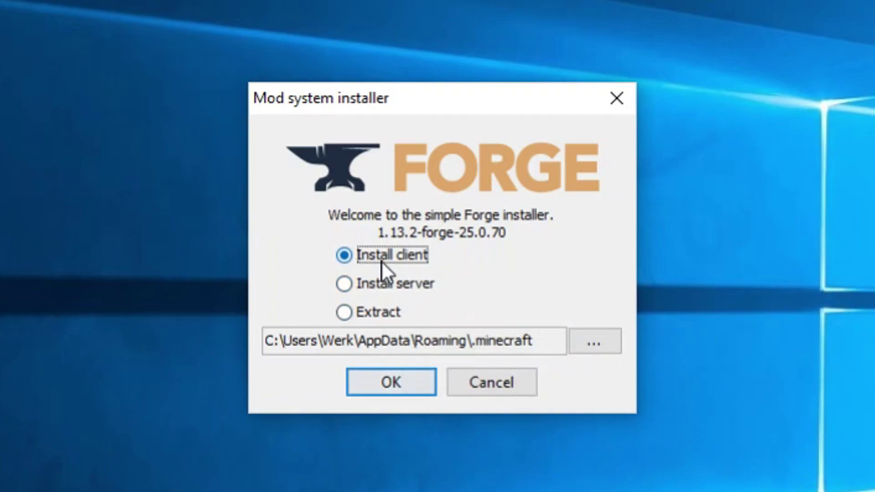
pyautogui.click(395, 383)
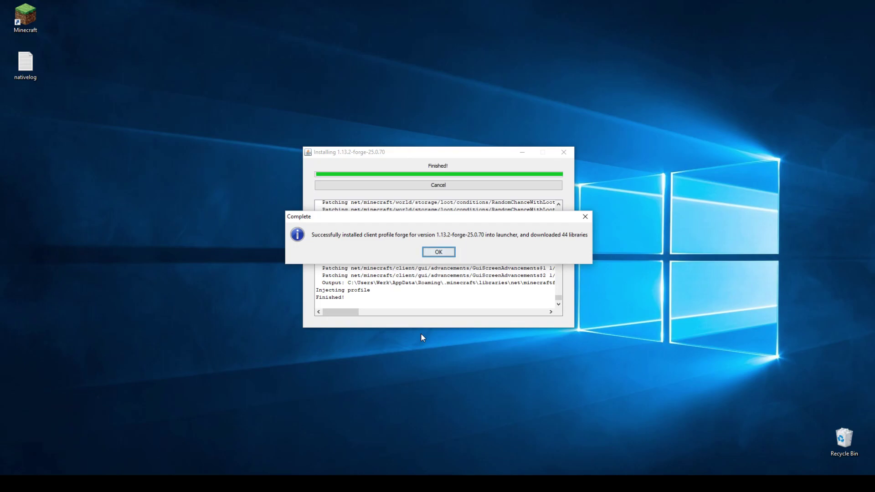
pyautogui.click(442, 252)
# Step: Reopen the Minecraft Launcher and select the forge profile 1.13.2-forge-25.0.70 for playing
pyautogui.doubleClick(25, 18)
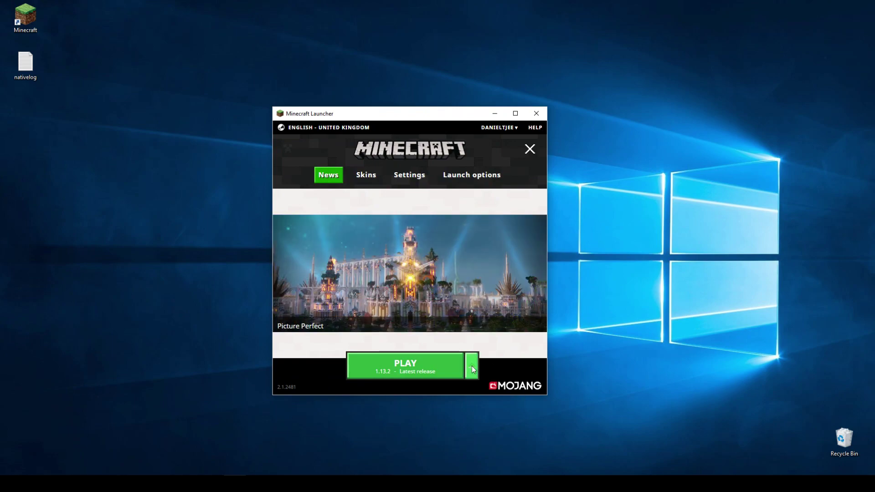
pyautogui.click(473, 370)
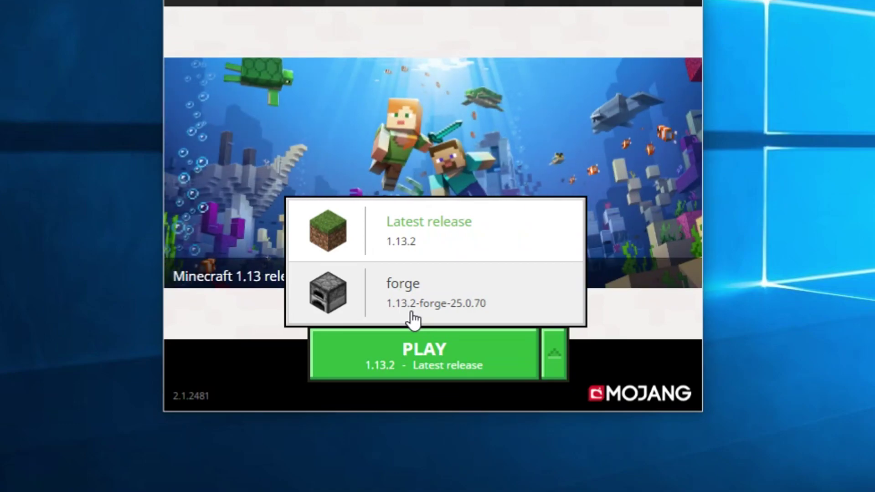
pyautogui.click(412, 313)
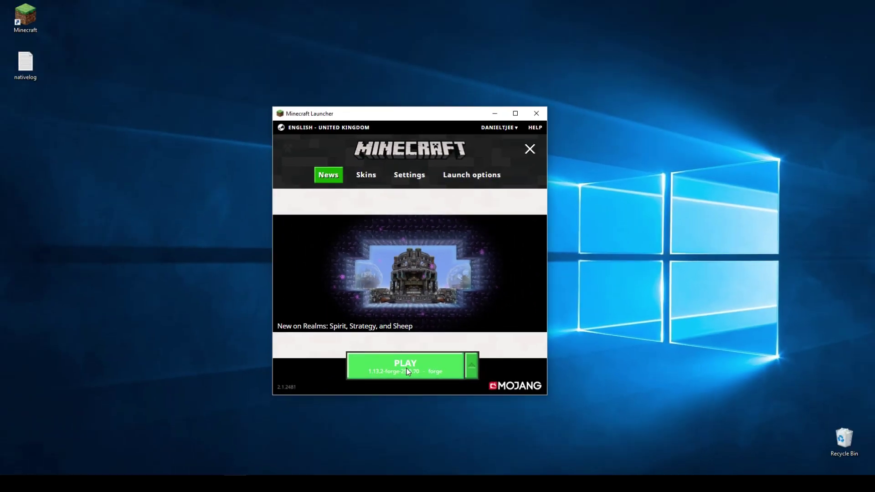
pyautogui.click(408, 371)
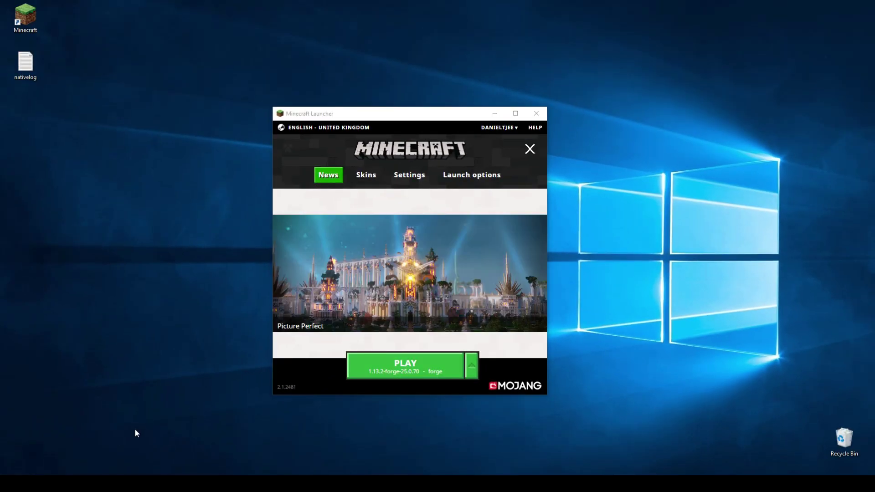
# Step: Search Windows for %appdata% and open the .minecraft folder inside Roaming
pyautogui.click(50, 466)
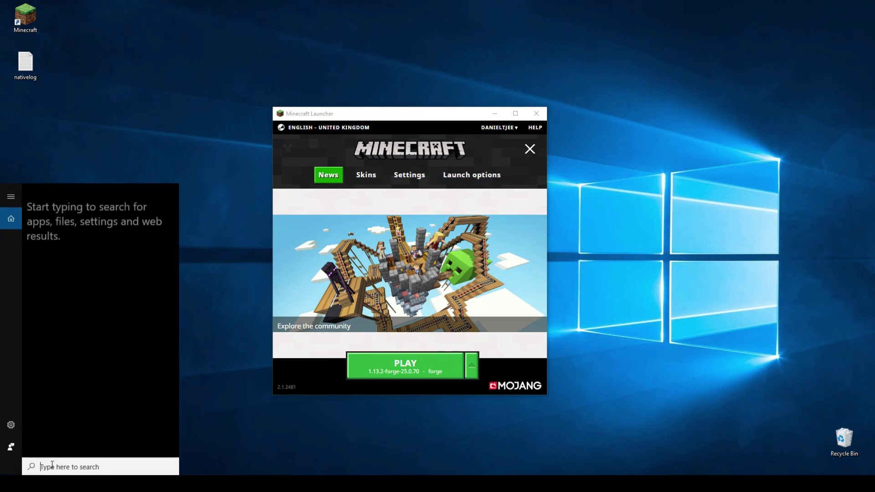
pyautogui.write('%appda')
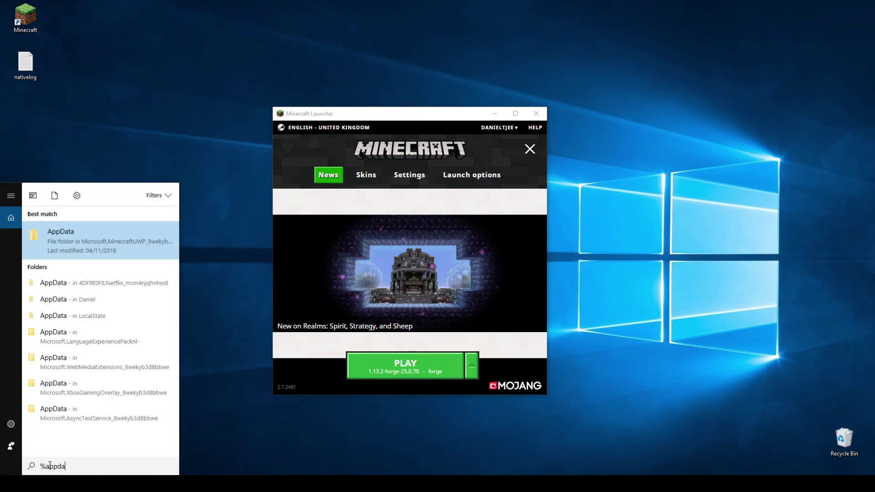
pyautogui.write('ta%')
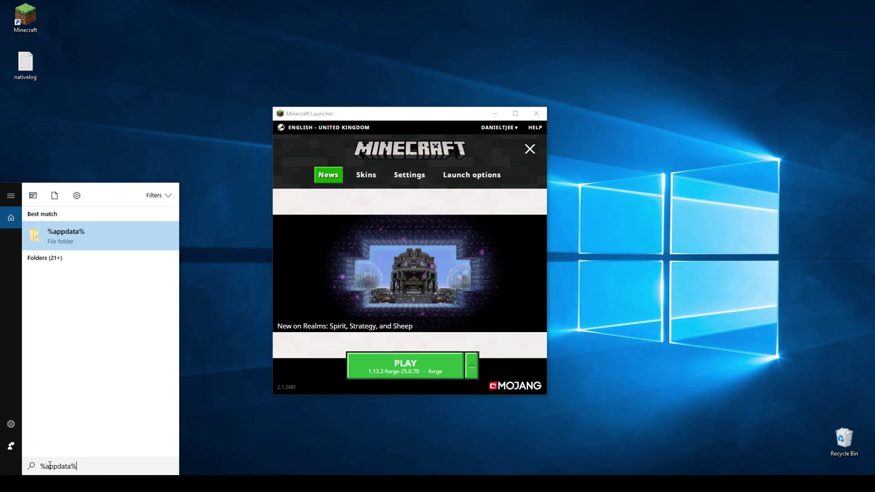
pyautogui.press('Return')
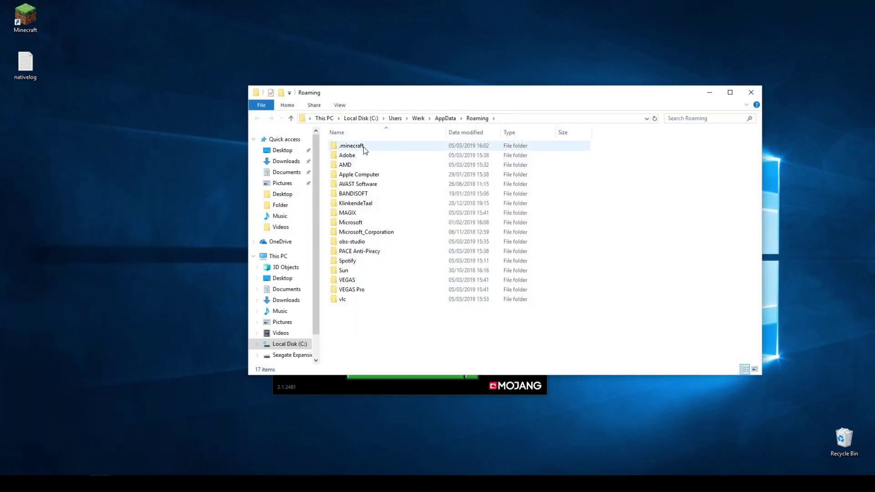
pyautogui.doubleClick(362, 147)
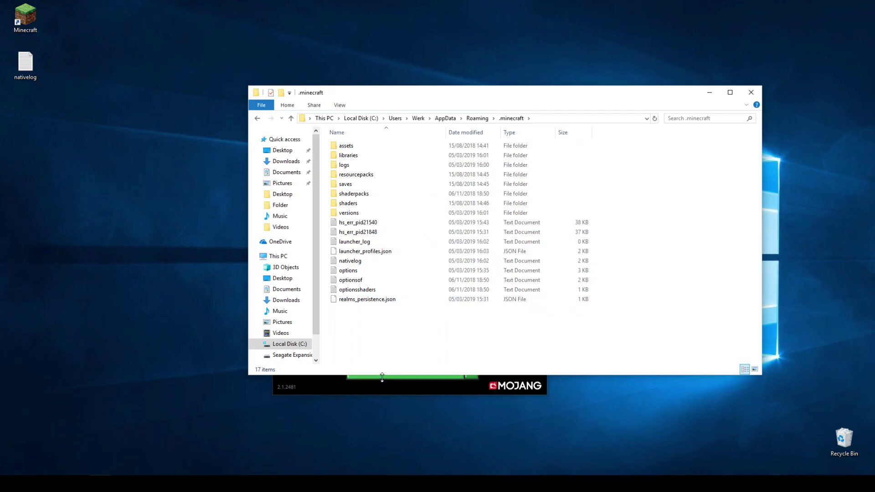
# Step: Switch back to the Minecraft Launcher and start the game with the forge profile
pyautogui.click(351, 385)
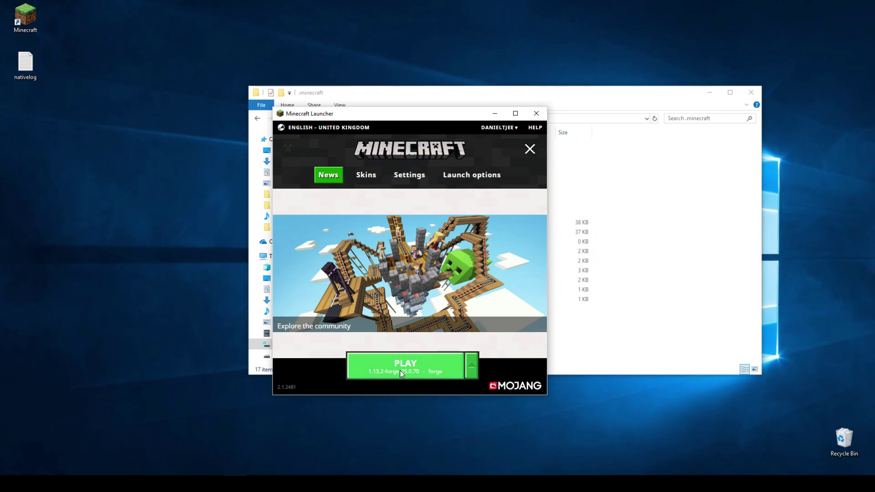
pyautogui.click(400, 370)
pyautogui.click(574, 348)
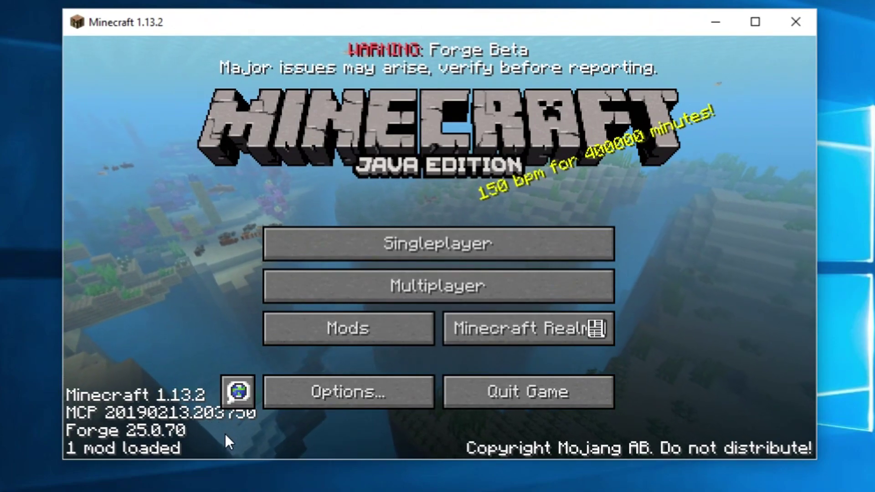
# Step: Check the list of loaded mods in the game and return to the title screen
pyautogui.click(324, 332)
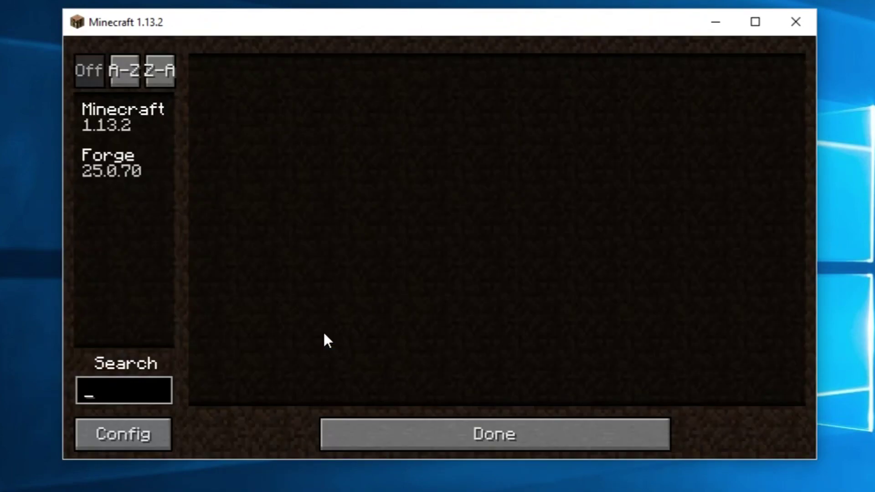
pyautogui.click(404, 448)
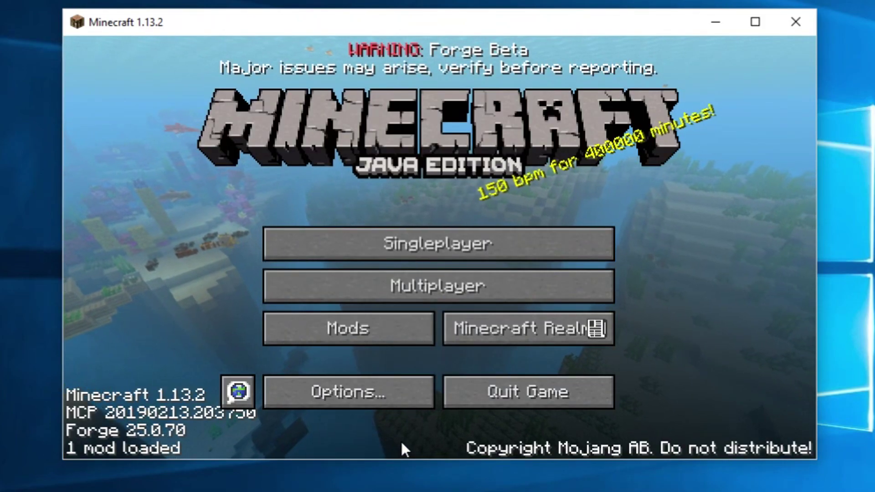